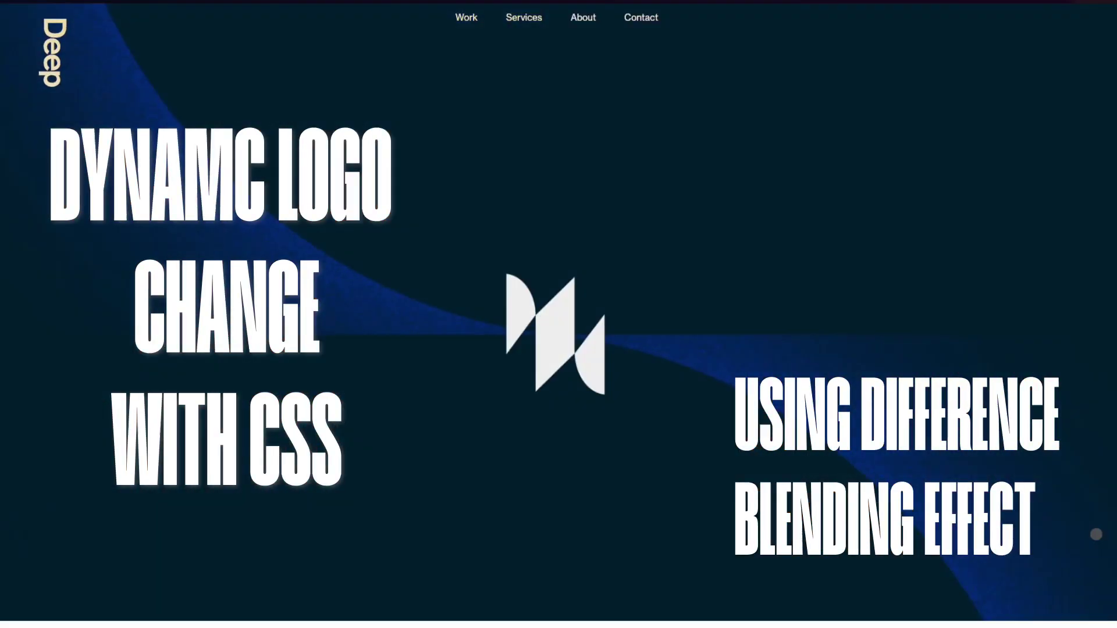
# - Scroll the example agency site from hero to footer, watching the Deep logo change colour
pyautogui.scroll(-8, 1094, 534)
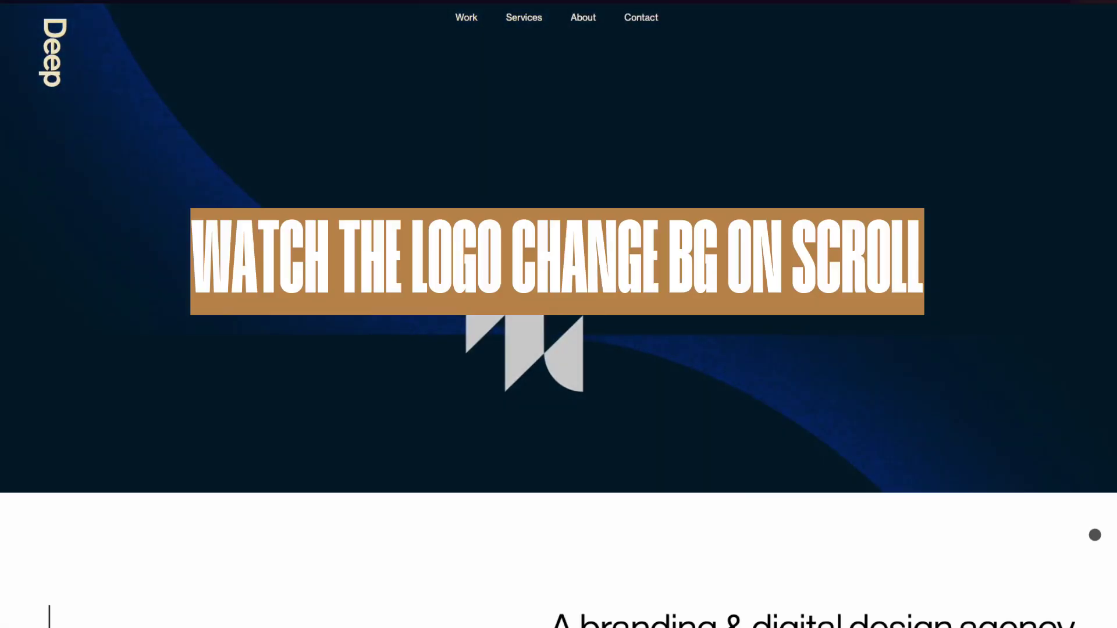
pyautogui.scroll(-9, 1094, 534)
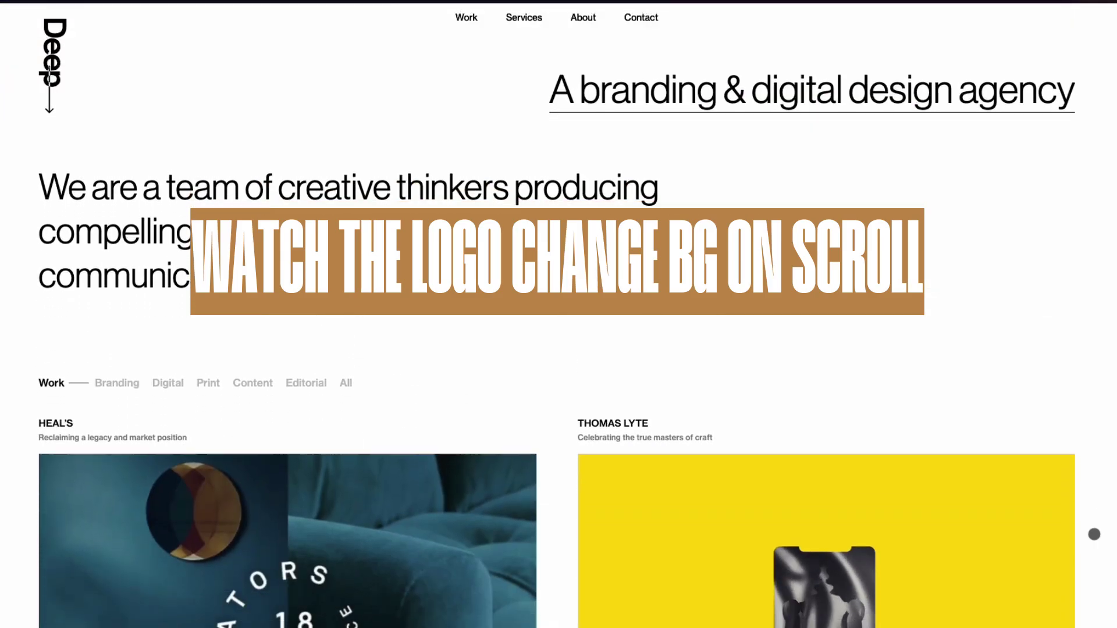
pyautogui.scroll(-12, 1094, 534)
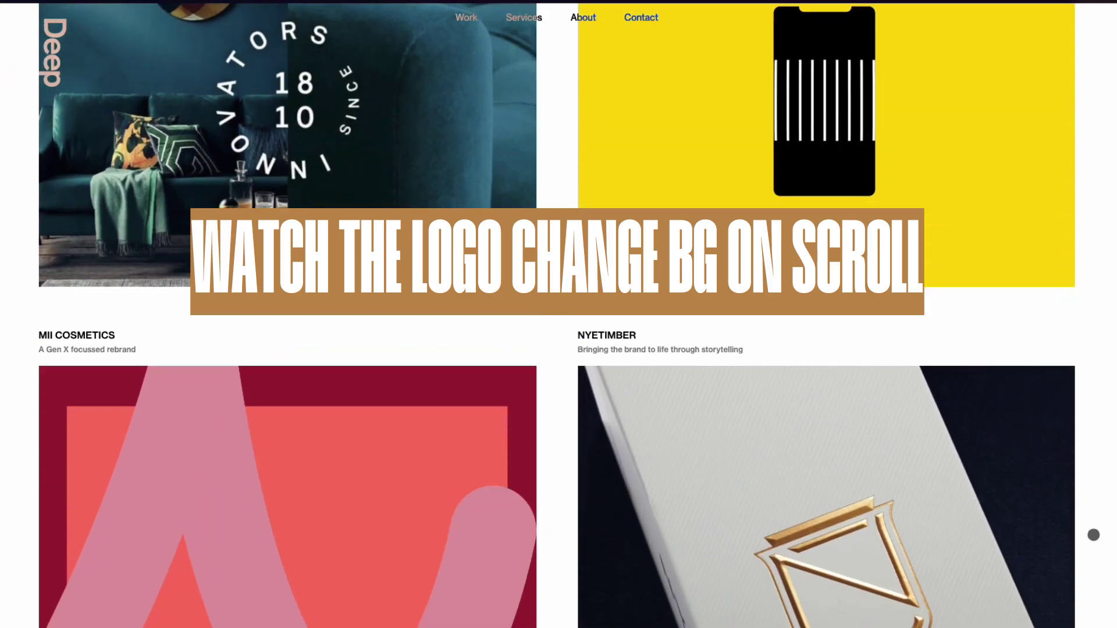
pyautogui.scroll(-16, 1094, 535)
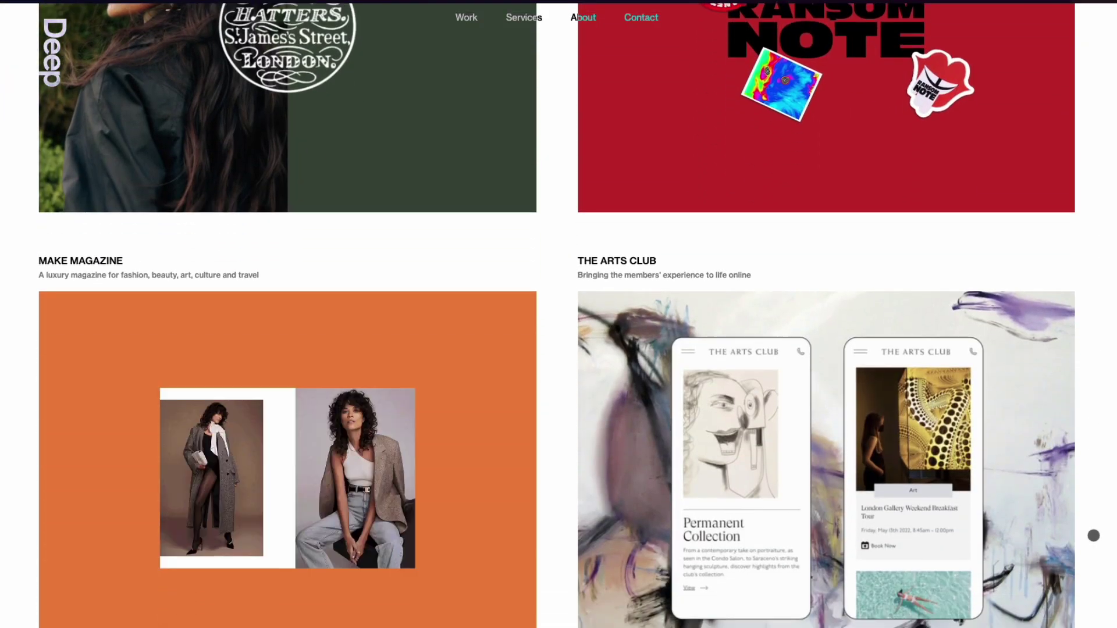
pyautogui.scroll(-14, 1093, 536)
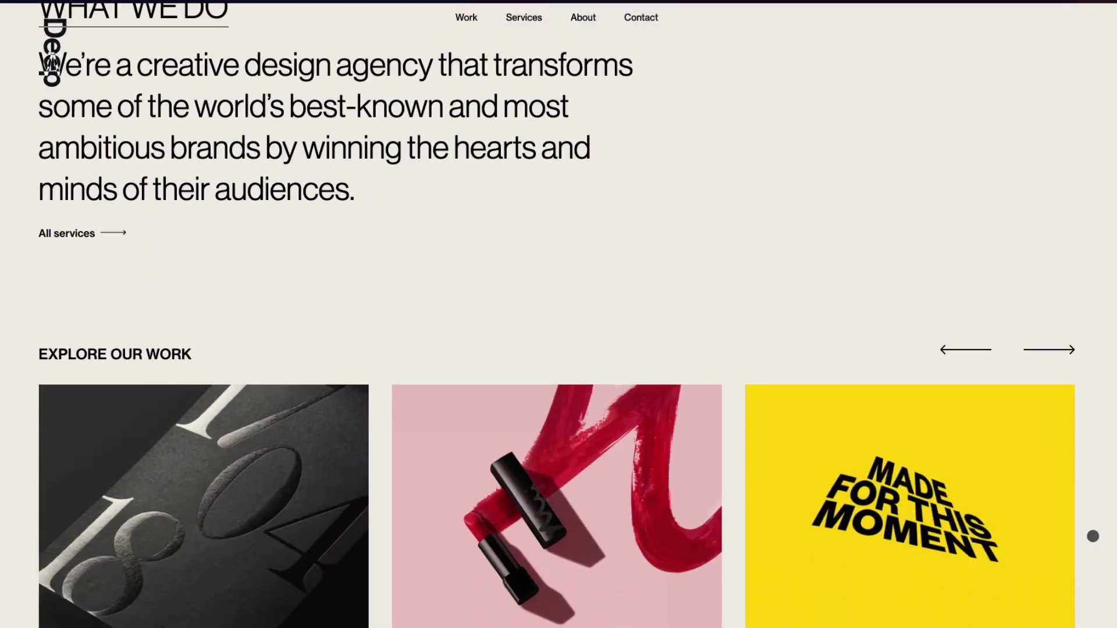
pyautogui.scroll(-4, 1091, 536)
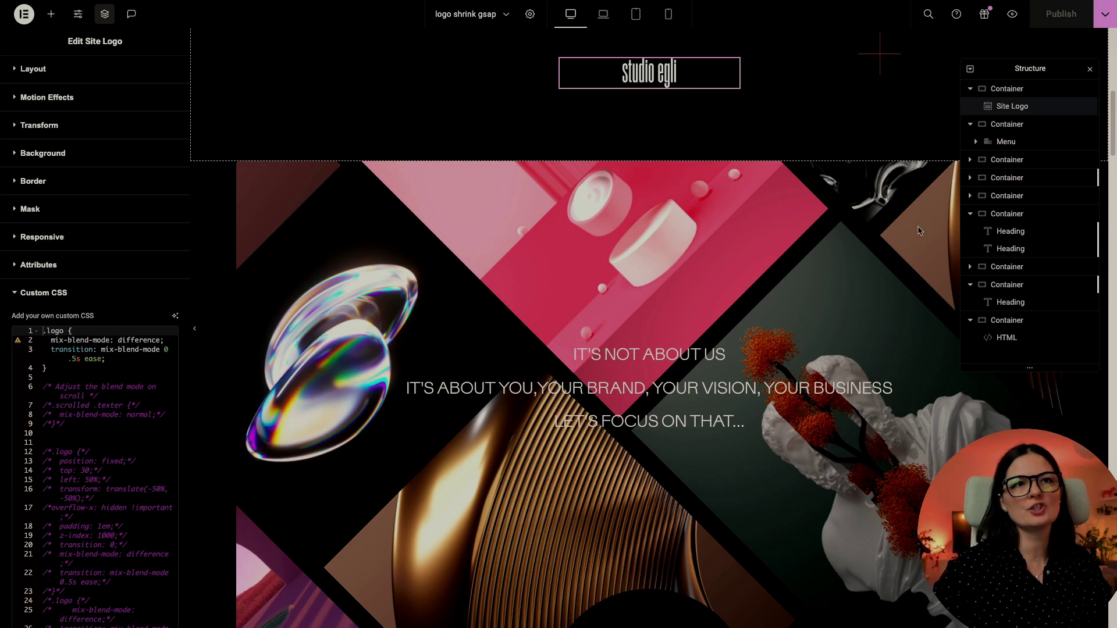
# - Open the THIS IS SOME COOL TEXT heading's HTML tag choices and keep it as H1
pyautogui.click(1007, 250)
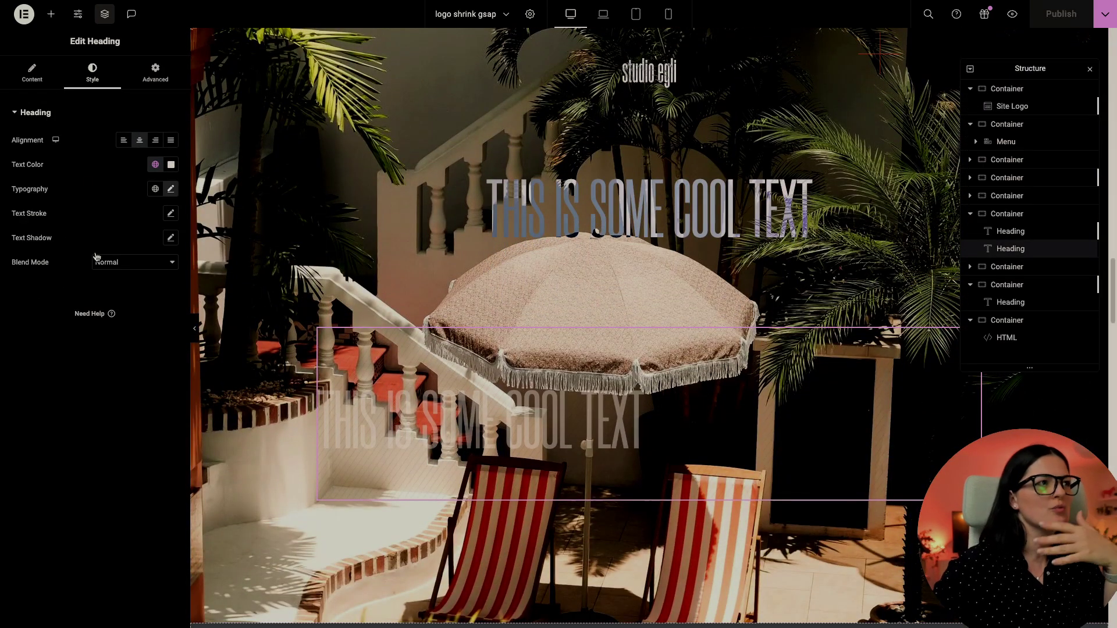
pyautogui.click(32, 73)
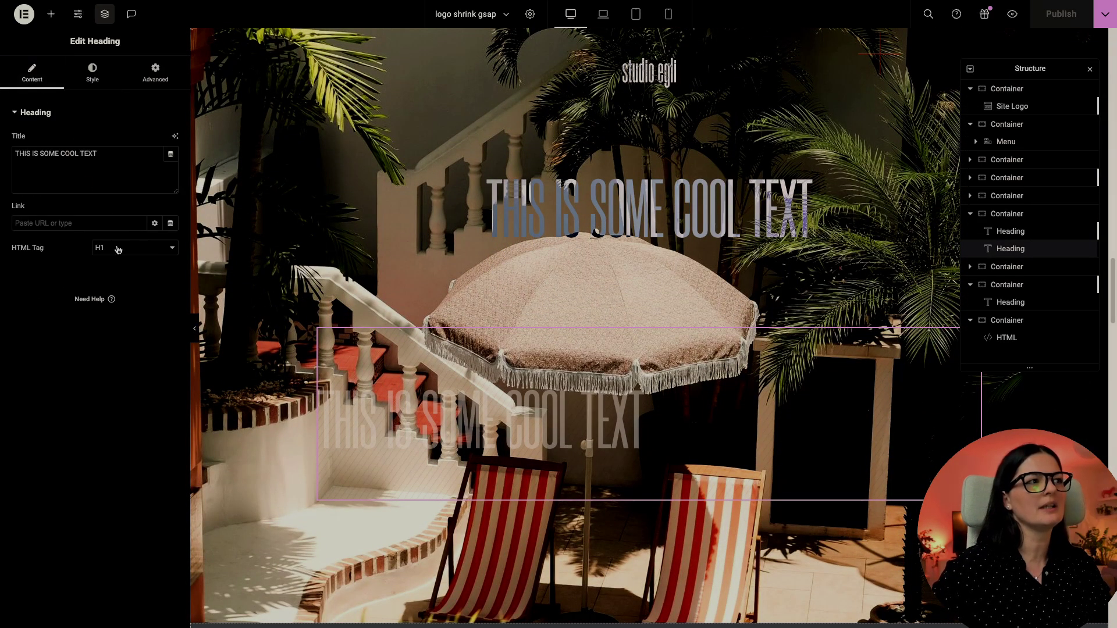
pyautogui.click(122, 249)
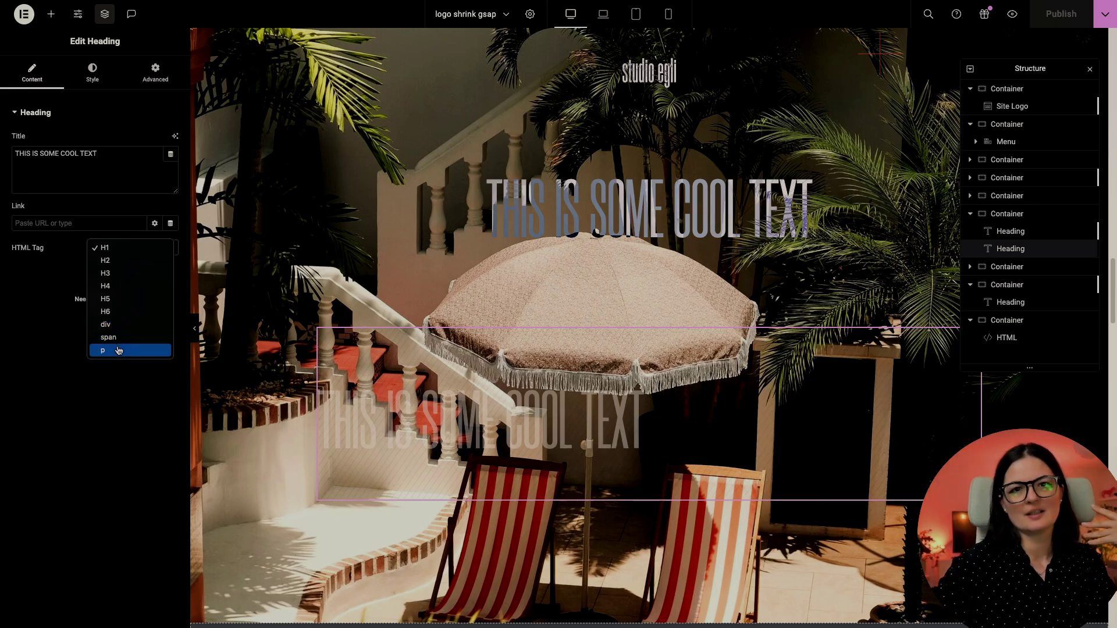
pyautogui.click(112, 398)
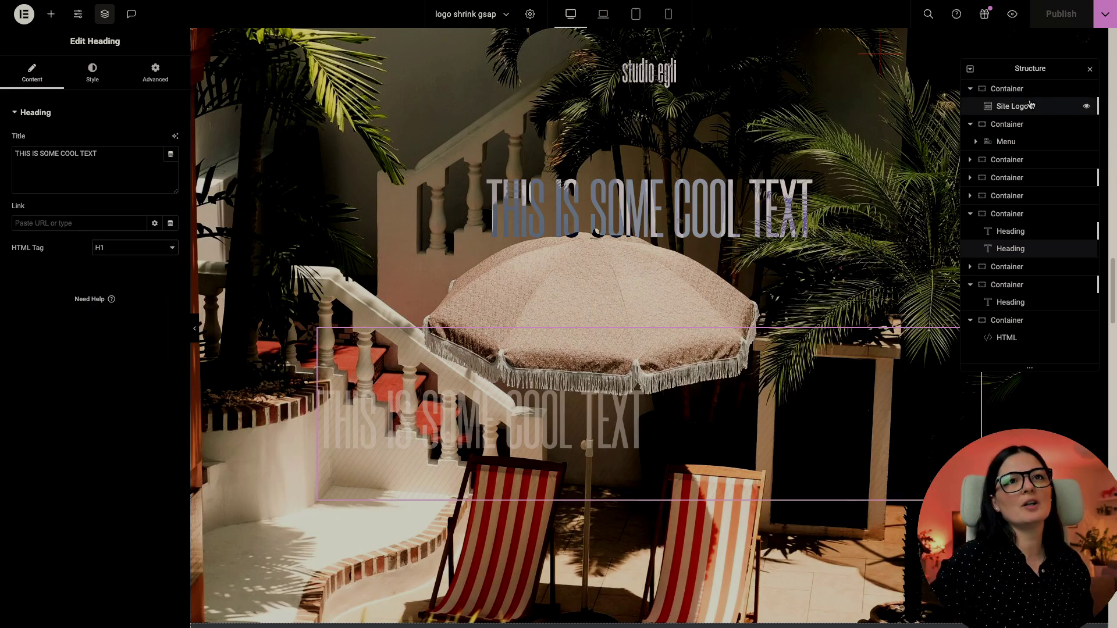
# - Select the Site Logo, review its image style, and confirm its Advanced CSS class is 'logo'
pyautogui.click(1012, 105)
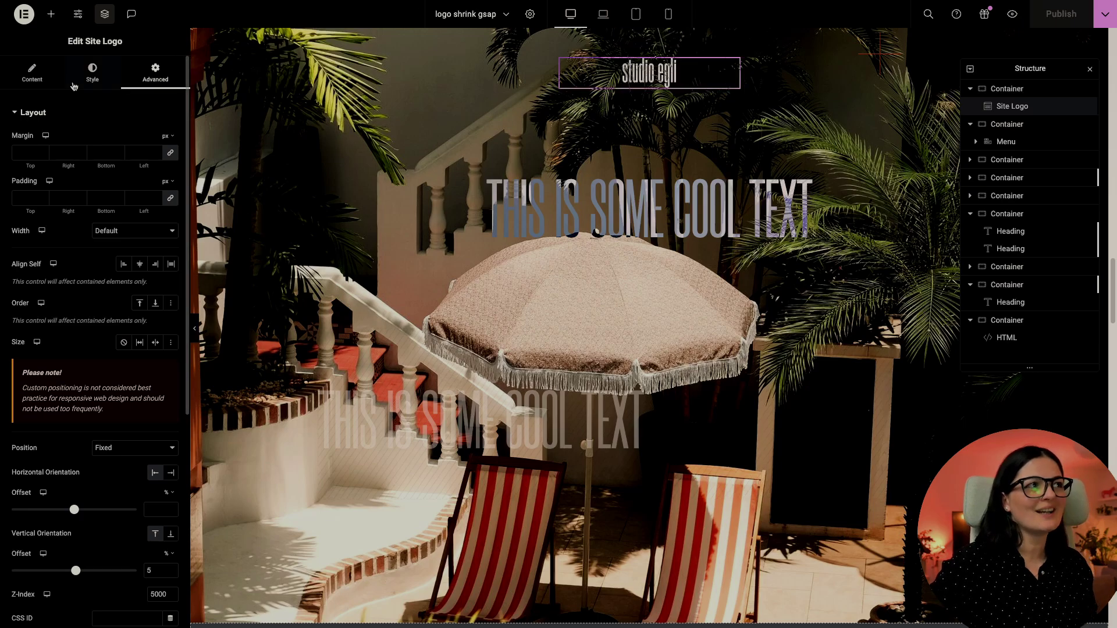
pyautogui.click(91, 73)
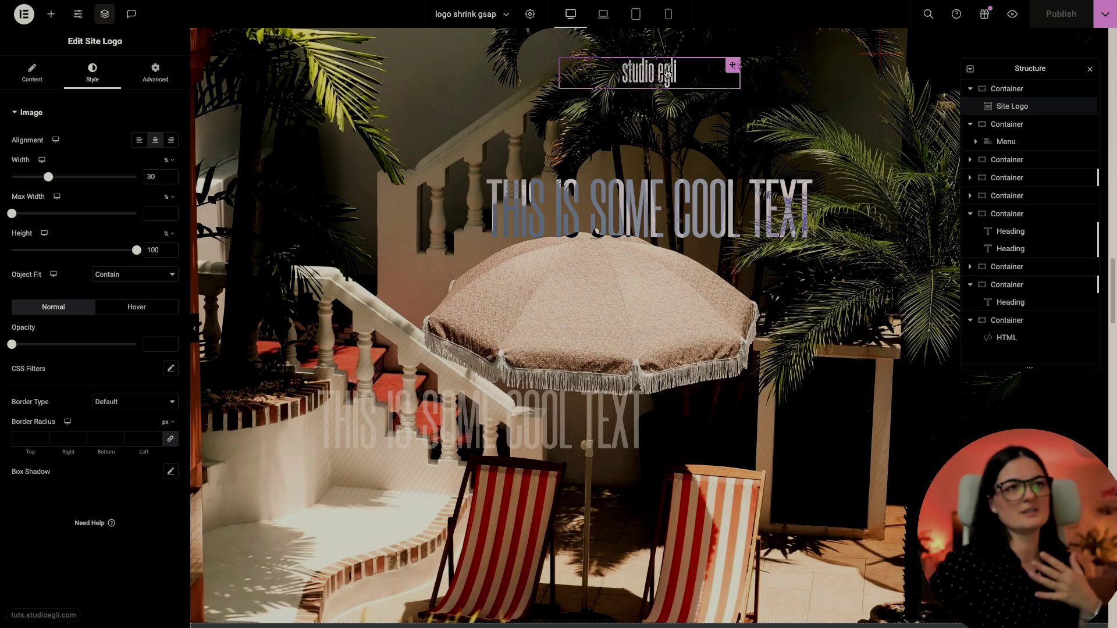
pyautogui.click(156, 75)
pyautogui.scroll(-5, 114, 427)
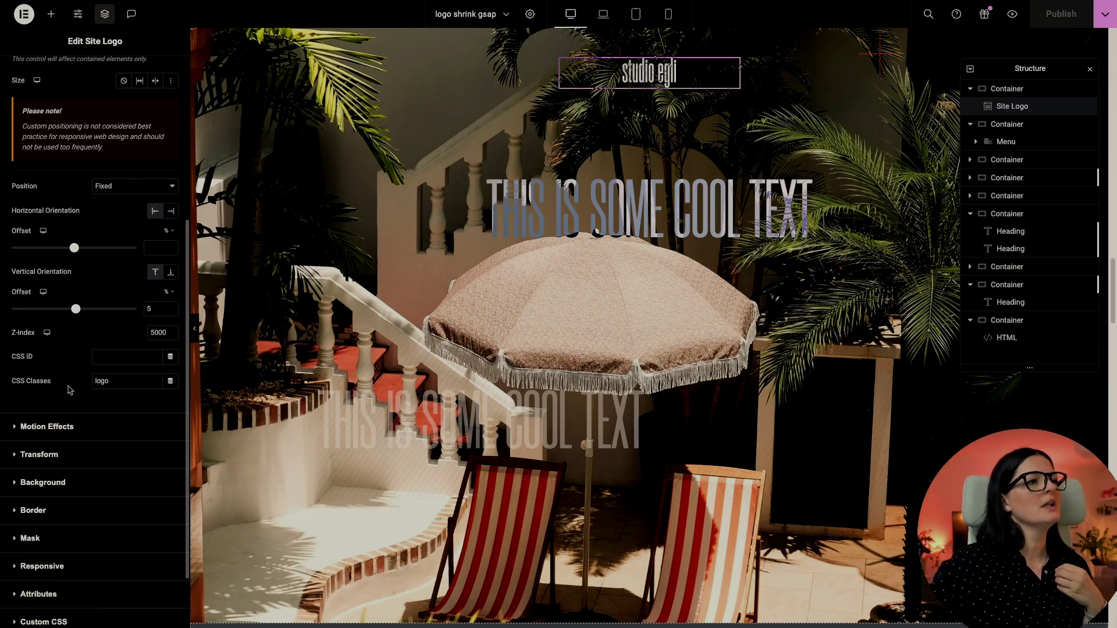
pyautogui.doubleClick(105, 383)
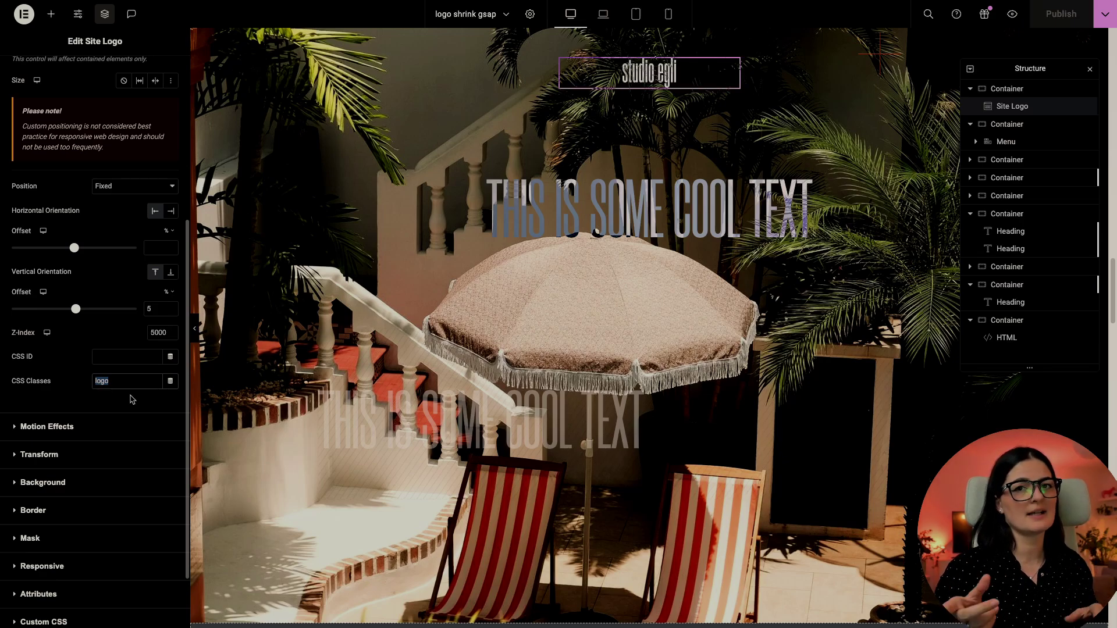
# - Expand the logo's Custom CSS and highlight the mix-blend-mode: difference and 0.5s transition lines
pyautogui.scroll(-2, 145, 404)
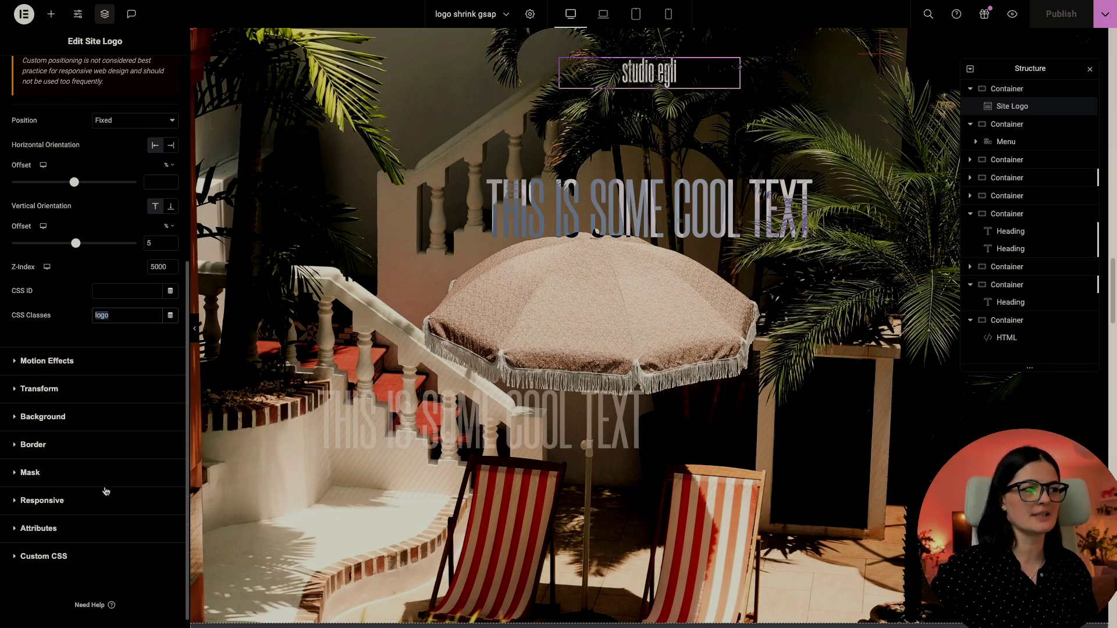
pyautogui.click(44, 544)
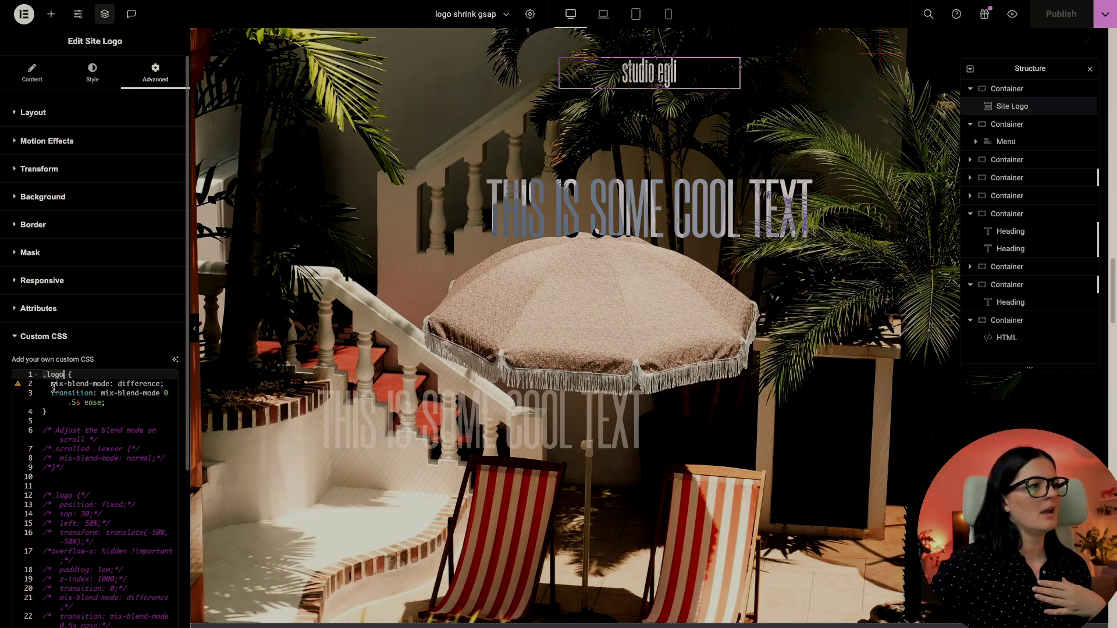
pyautogui.moveTo(46, 383); pyautogui.dragTo(119, 402)
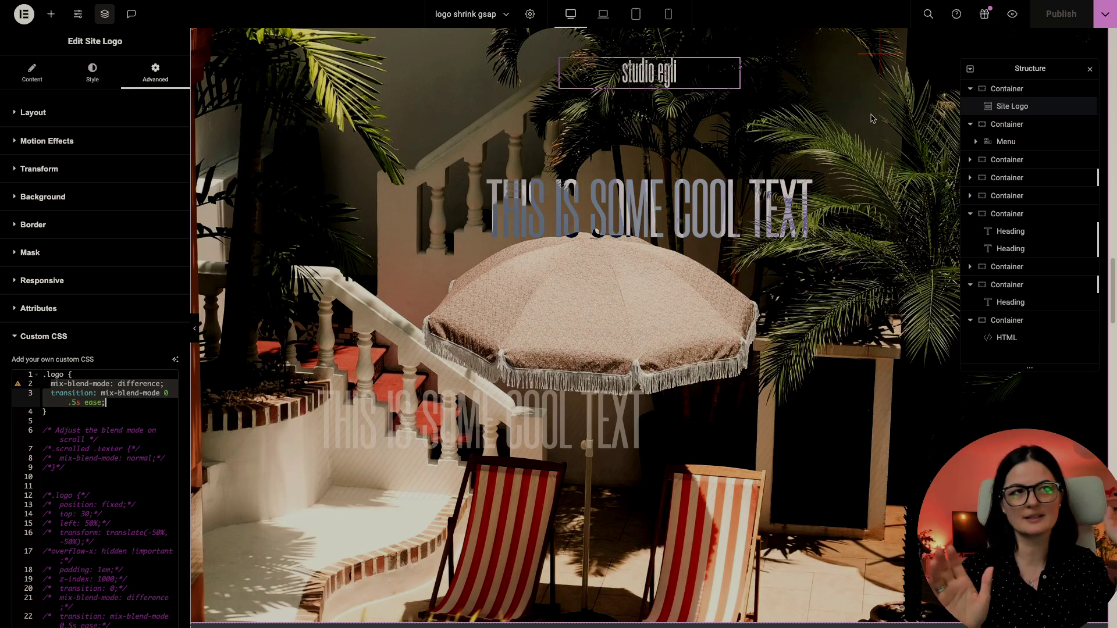
# - Preview the live page and scroll to the I WANT TO KNOW MORE and THIS IS WHAT WE DO circles
pyautogui.click(1013, 18)
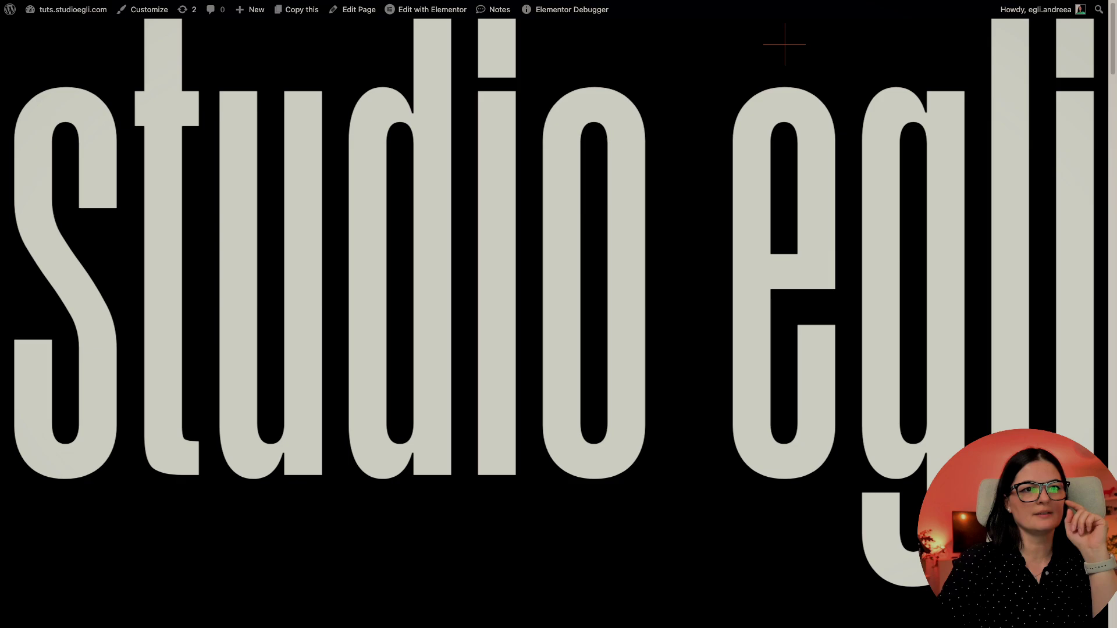
pyautogui.scroll(-5, 785, 44)
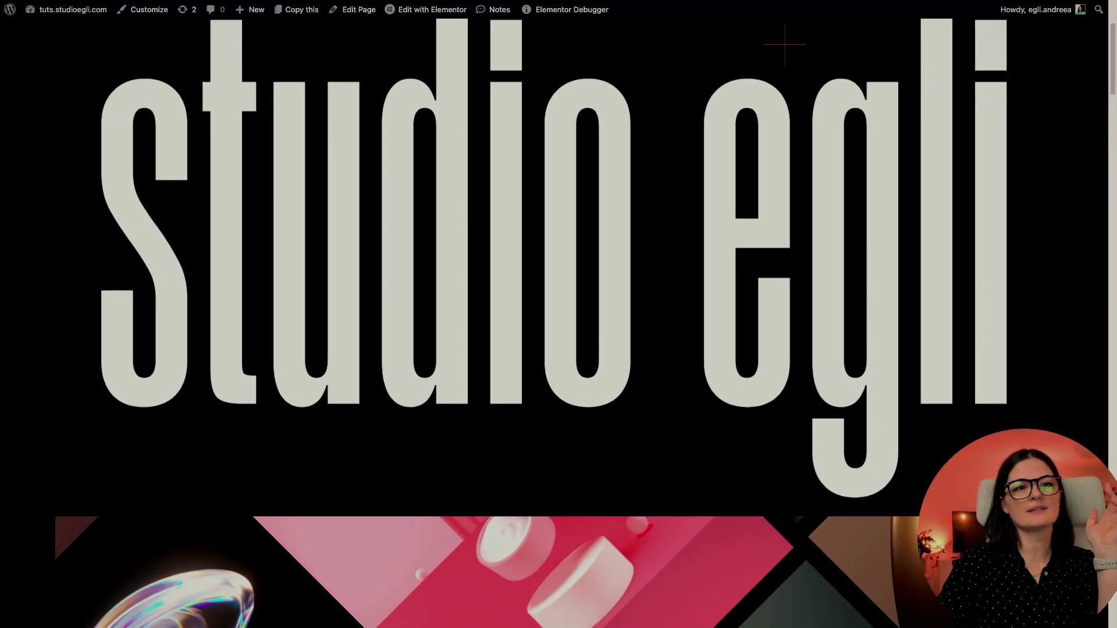
pyautogui.scroll(-5, 785, 44)
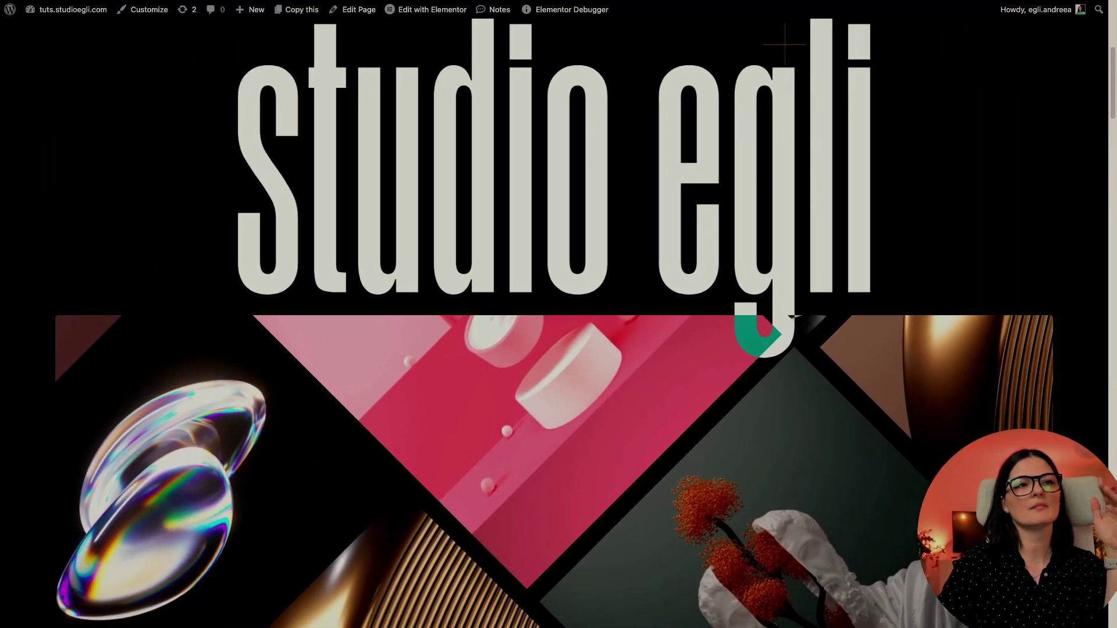
pyautogui.scroll(-5, 785, 44)
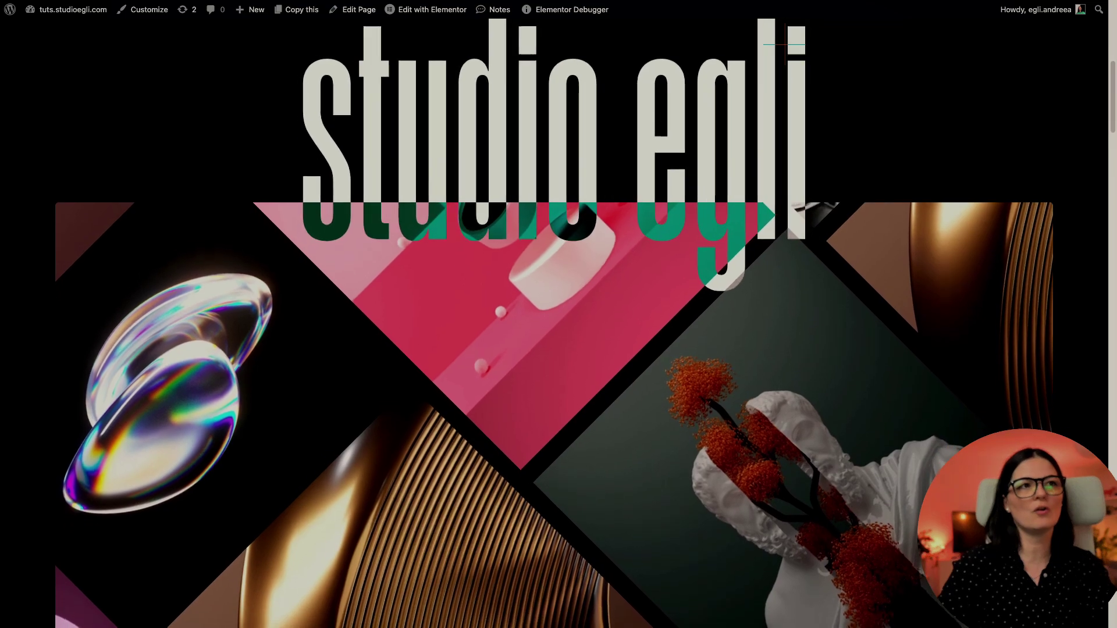
pyautogui.scroll(-5, 785, 44)
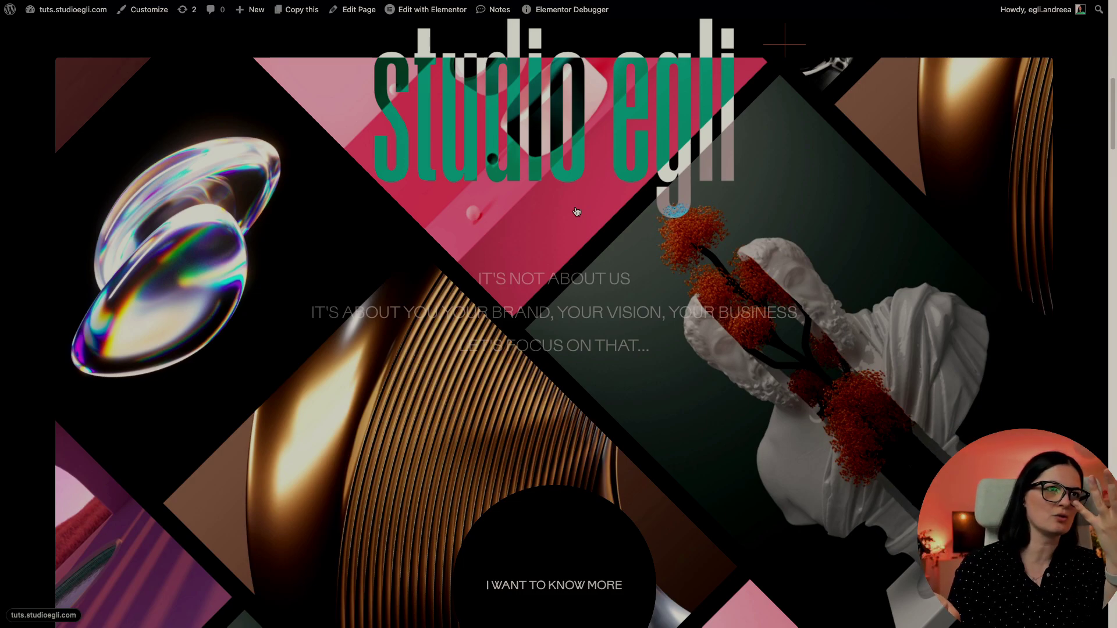
pyautogui.scroll(-1, 576, 212)
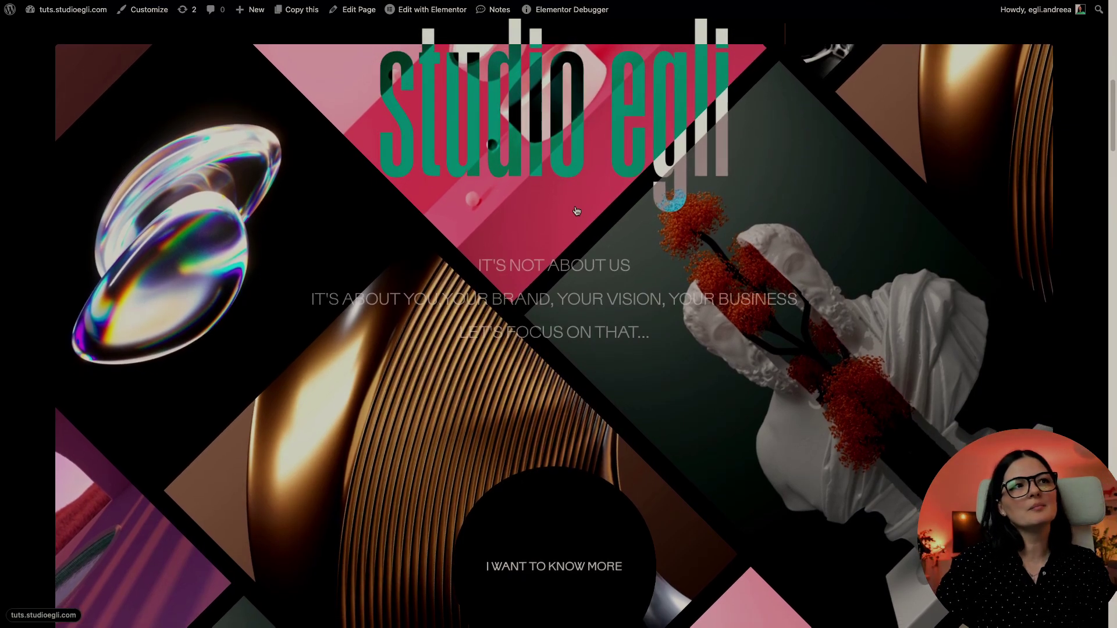
pyautogui.scroll(-5, 605, 215)
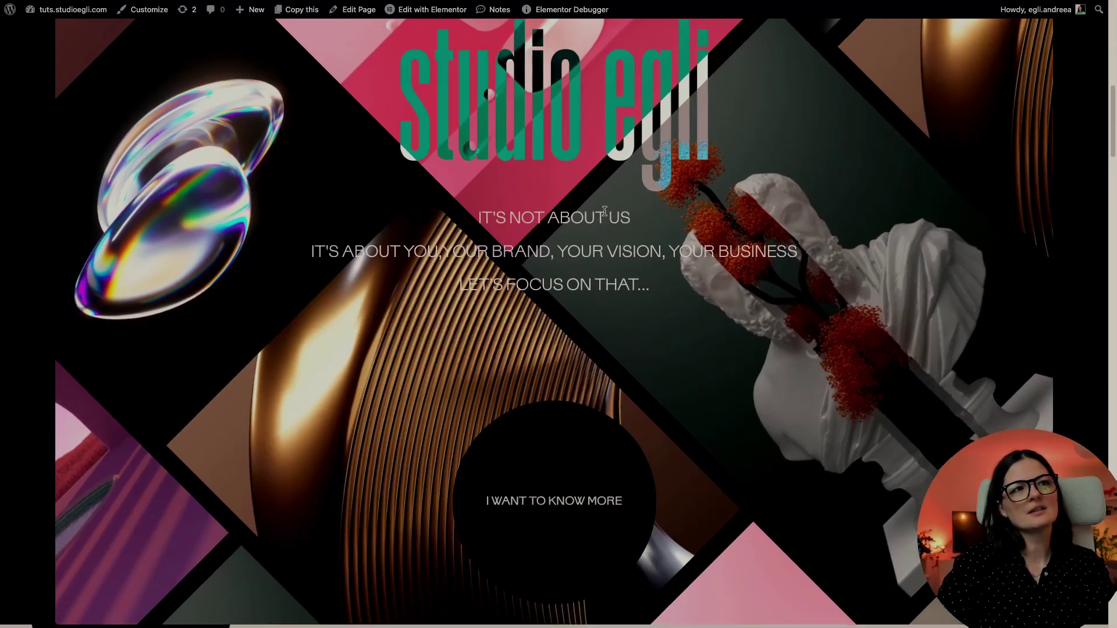
pyautogui.scroll(-2, 605, 212)
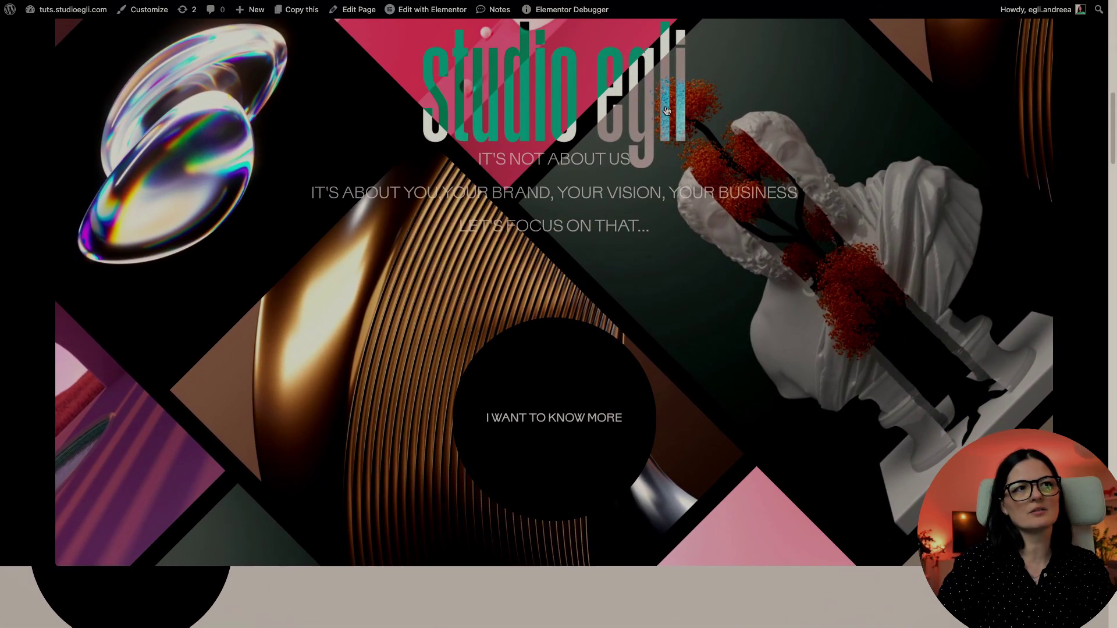
pyautogui.scroll(-10, 646, 192)
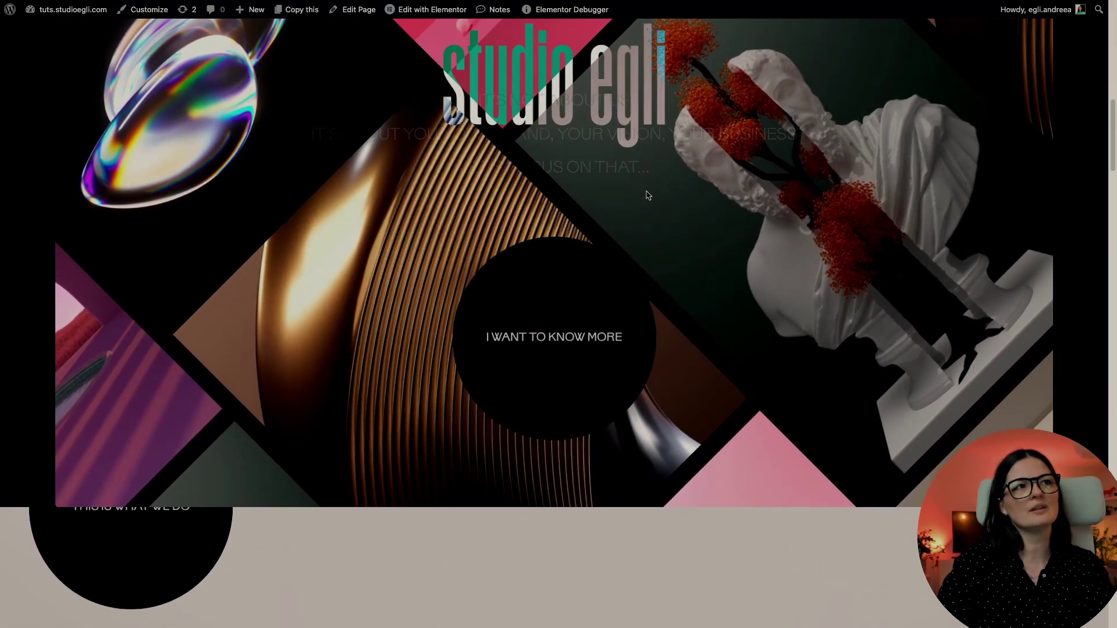
pyautogui.scroll(-8, 687, 199)
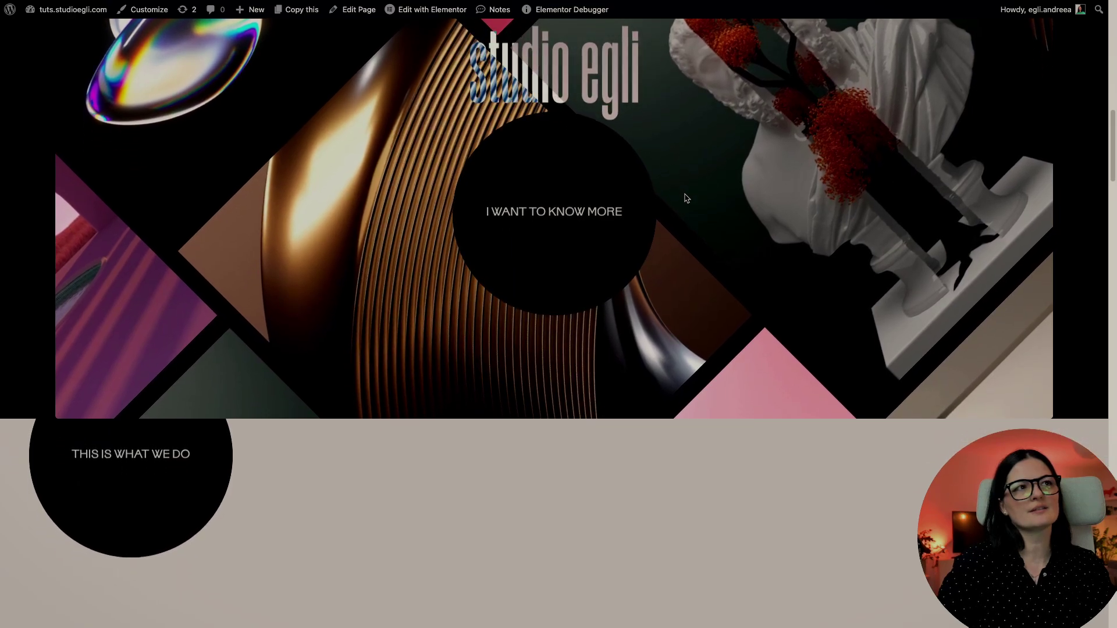
# - Scroll past the pool photo and dark footer, then back to the WEB DESIGN services list
pyautogui.scroll(-3, 686, 195)
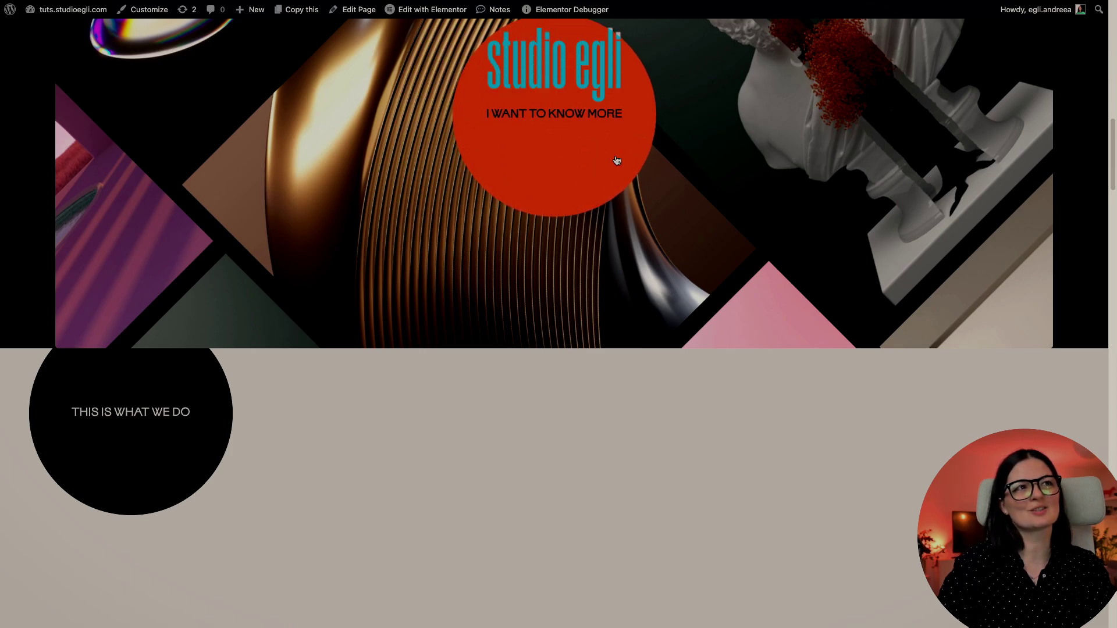
pyautogui.scroll(-5, 709, 247)
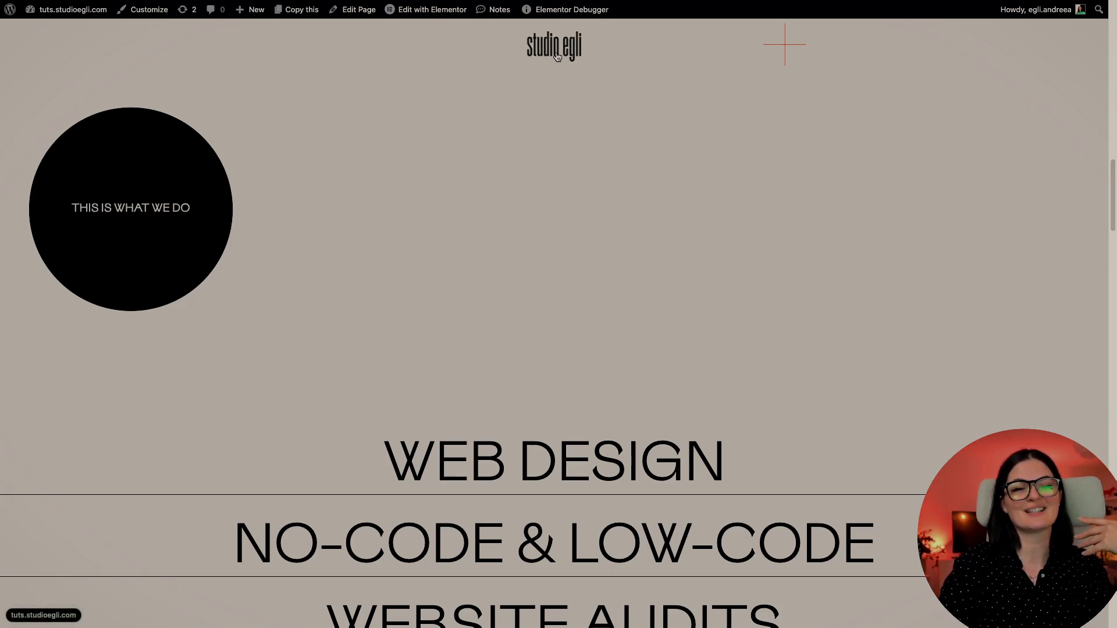
pyautogui.scroll(-5, 653, 187)
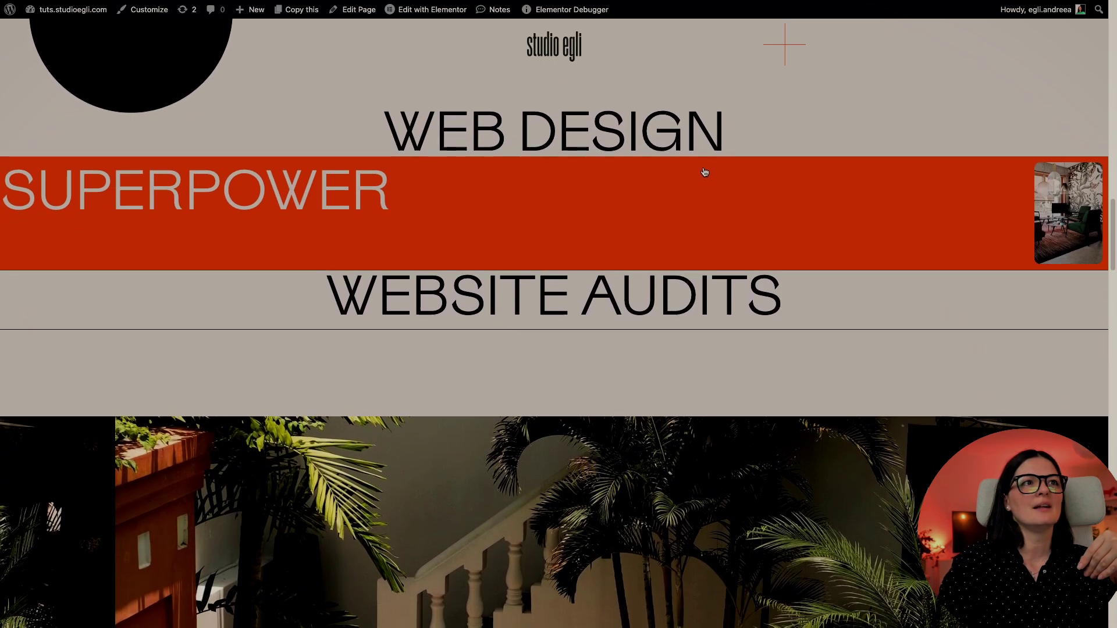
pyautogui.scroll(-4, 704, 172)
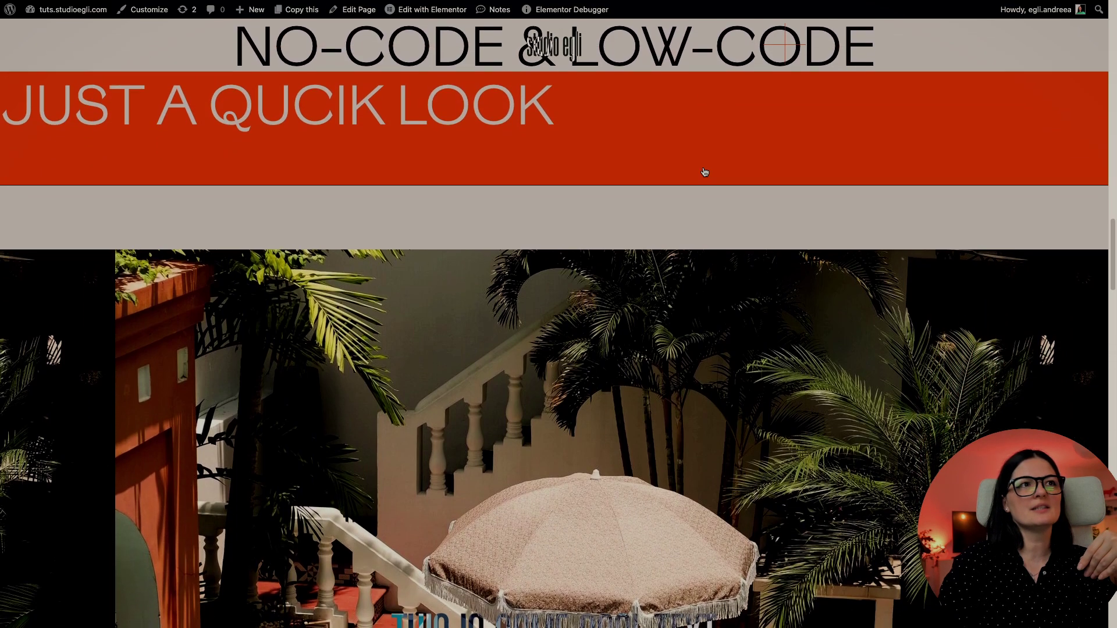
pyautogui.scroll(-1, 704, 172)
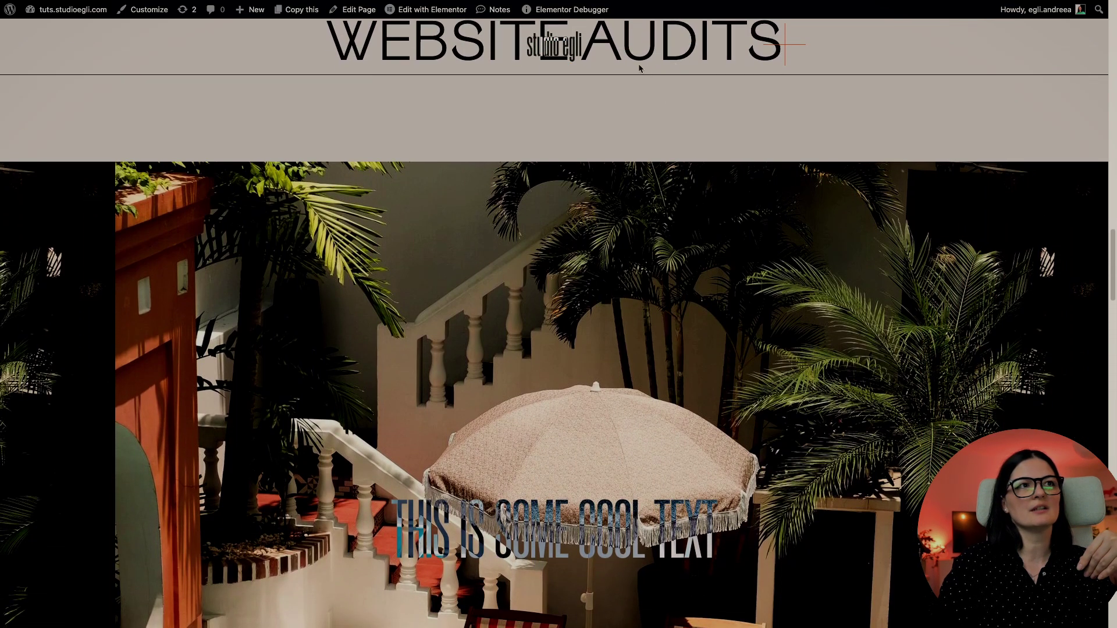
pyautogui.scroll(1, 820, 93)
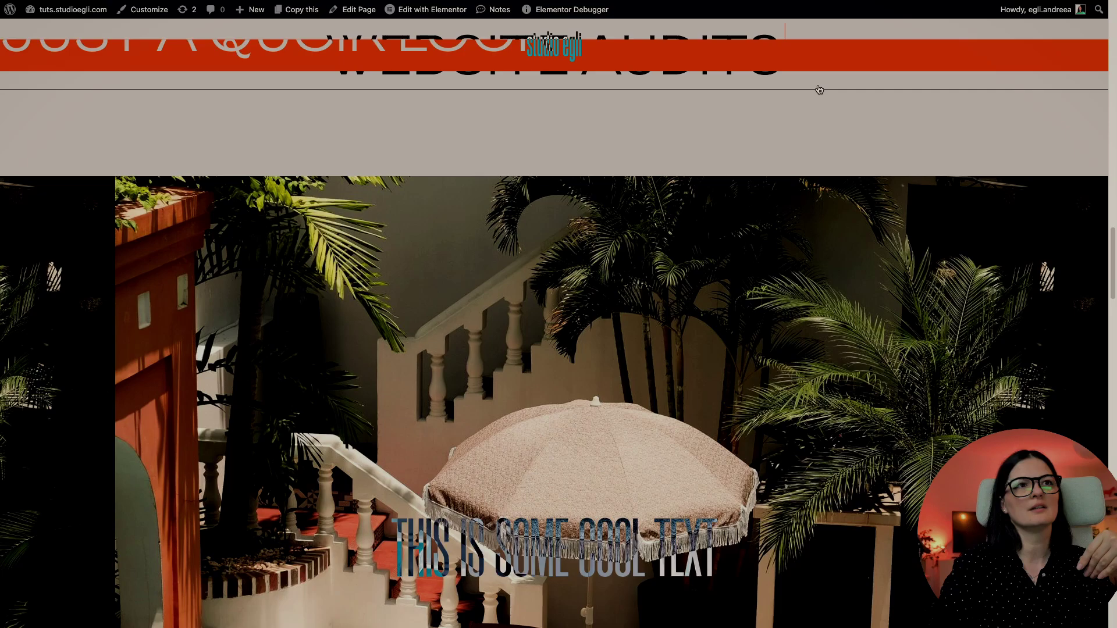
pyautogui.scroll(-3, 847, 298)
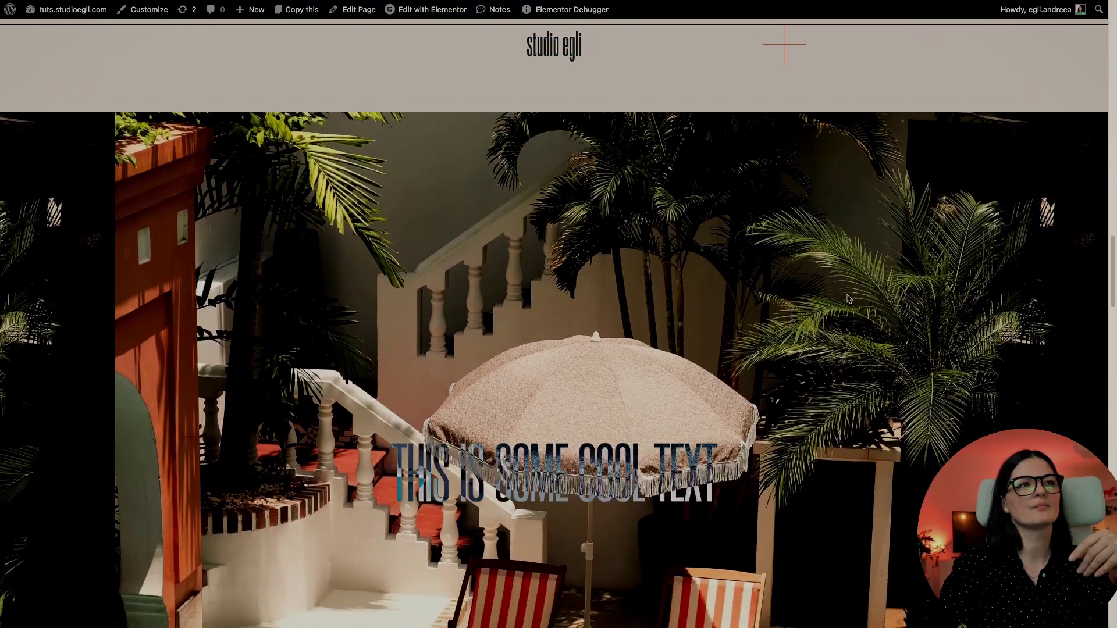
pyautogui.scroll(-3, 846, 299)
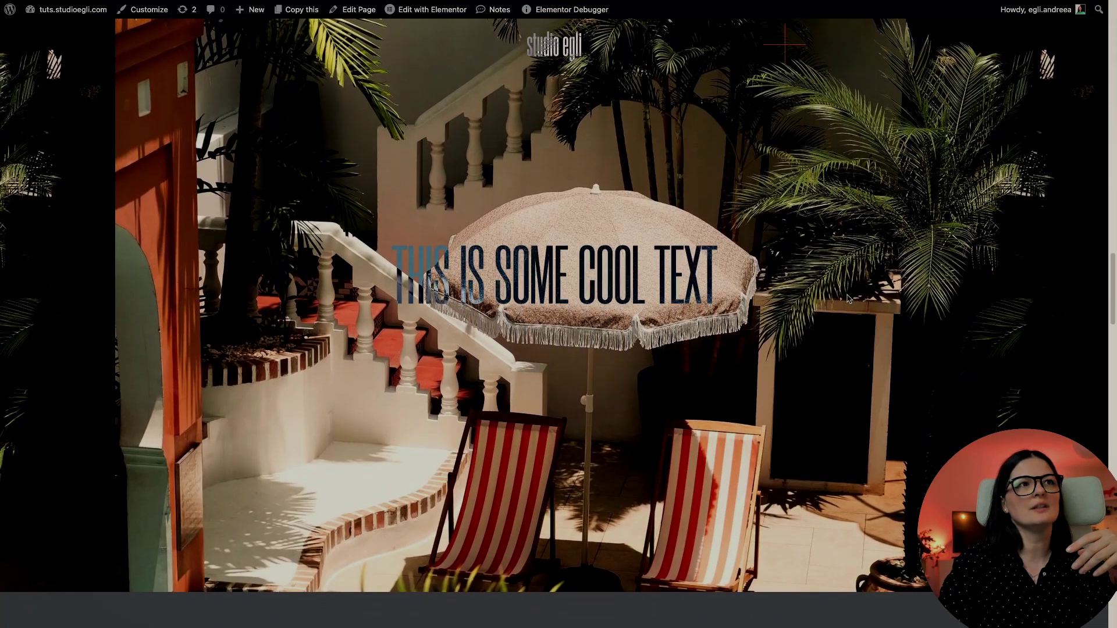
pyautogui.scroll(-3, 848, 299)
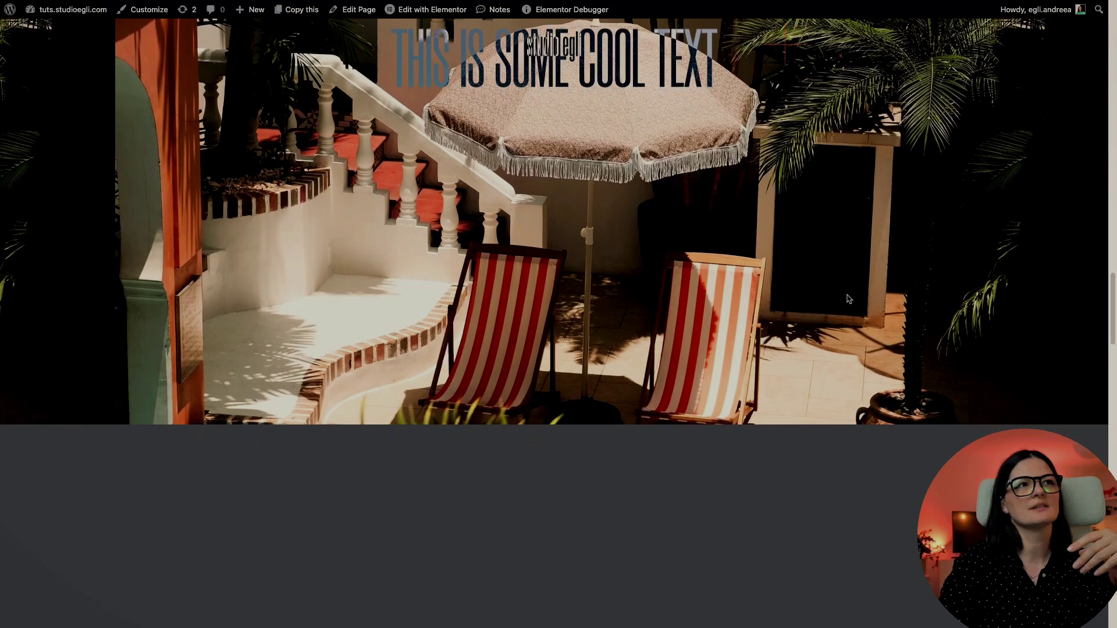
pyautogui.scroll(1, 848, 298)
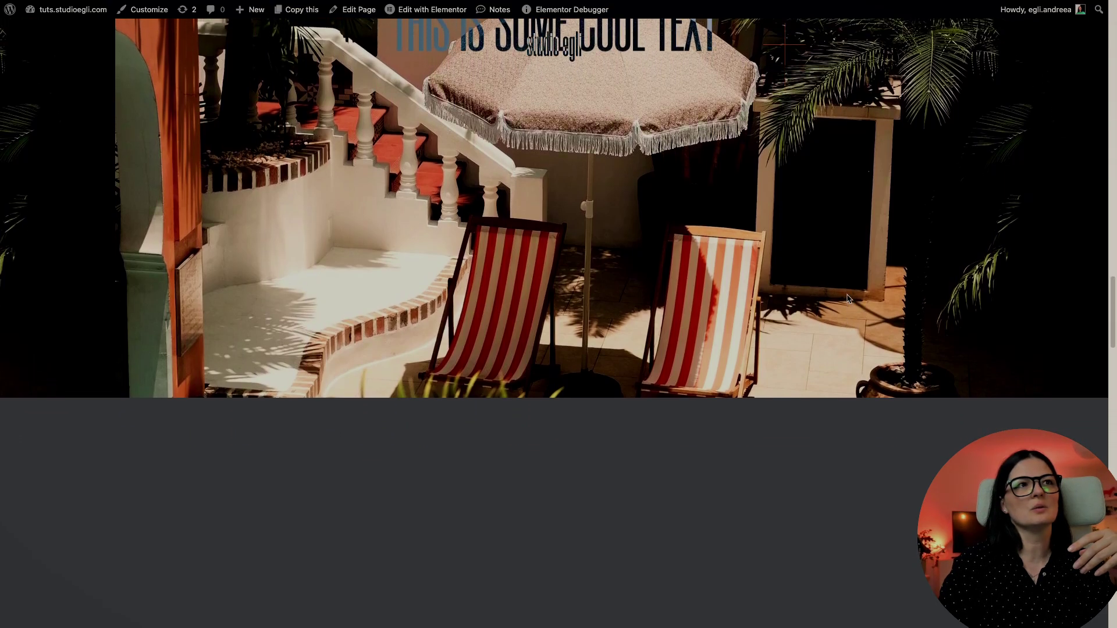
pyautogui.scroll(-3, 848, 299)
pyautogui.scroll(-4, 848, 298)
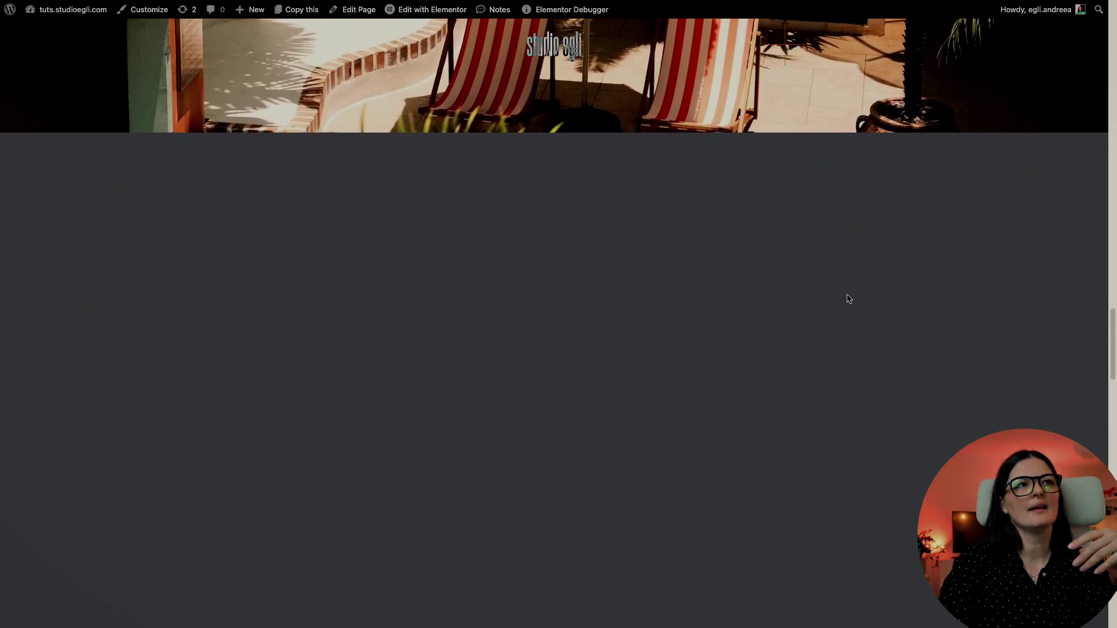
pyautogui.scroll(3, 849, 298)
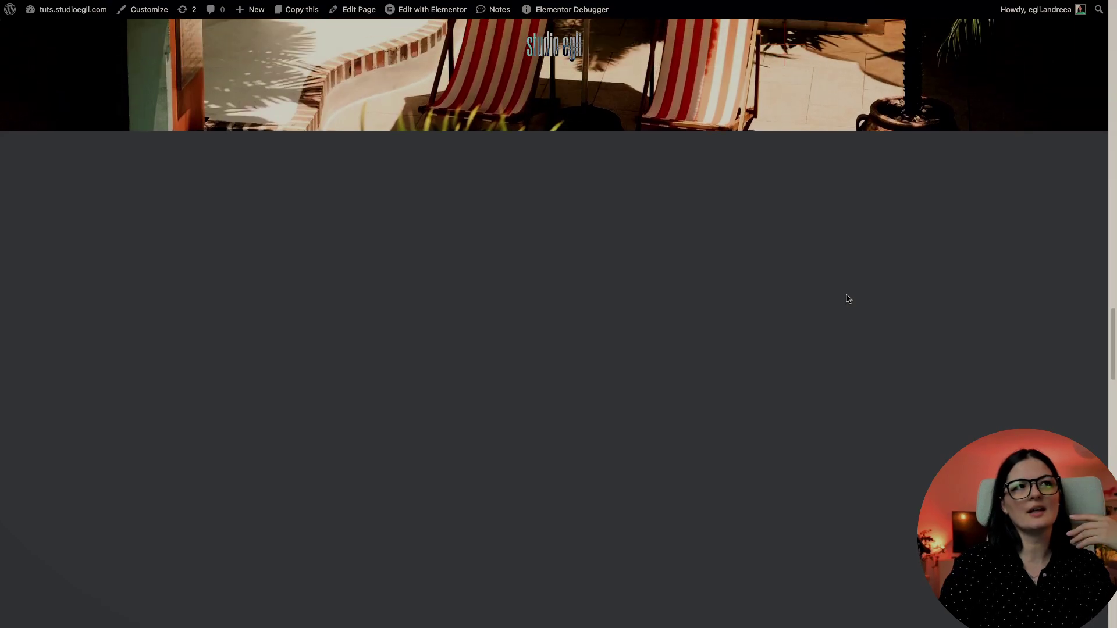
pyautogui.scroll(7, 848, 299)
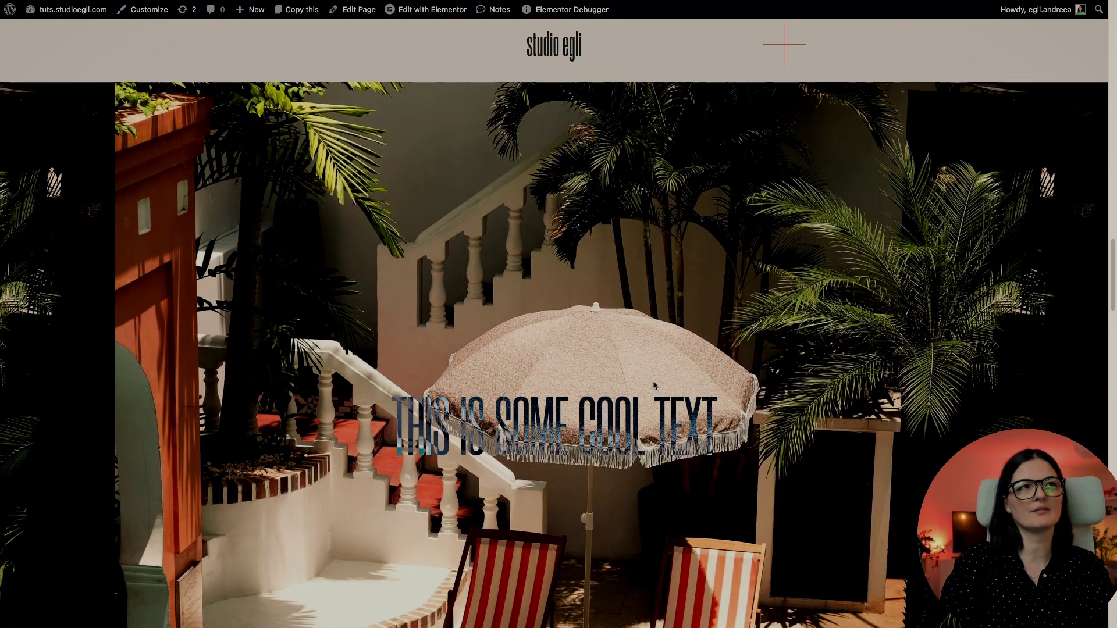
pyautogui.scroll(6, 654, 386)
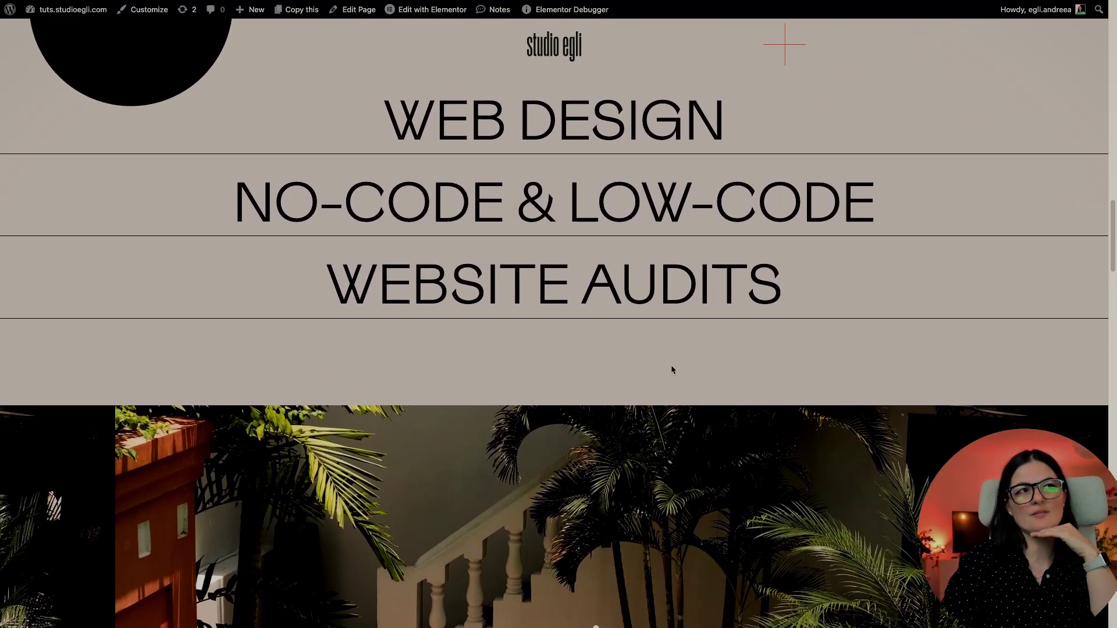
# - Scroll back to the homepage top showing the giant studio egli heading
pyautogui.scroll(8, 671, 369)
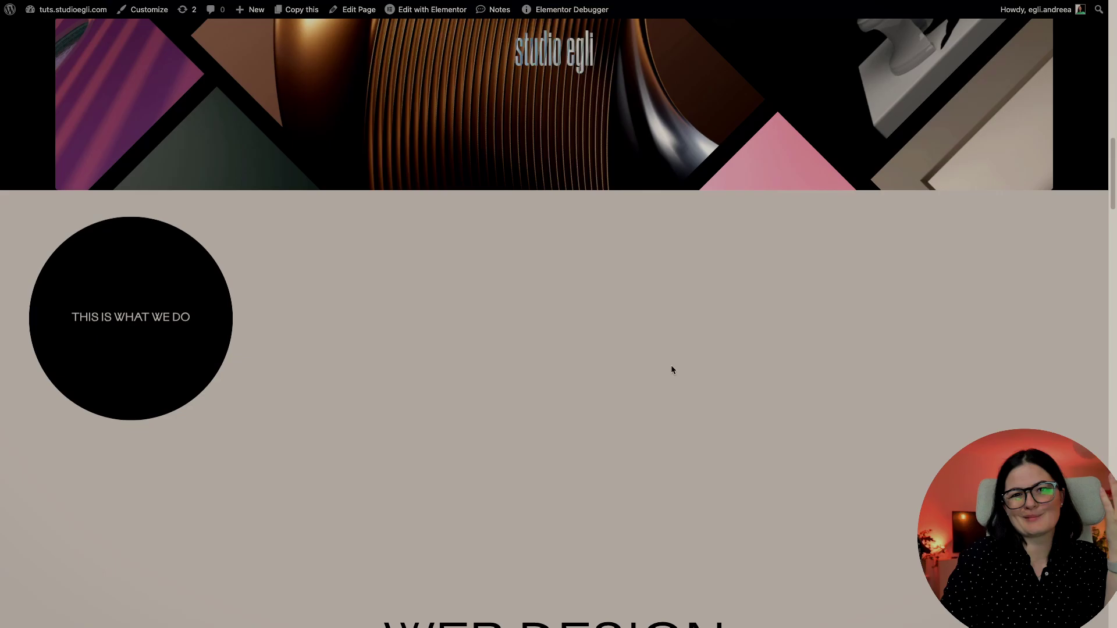
pyautogui.scroll(6, 671, 370)
pyautogui.scroll(8, 673, 369)
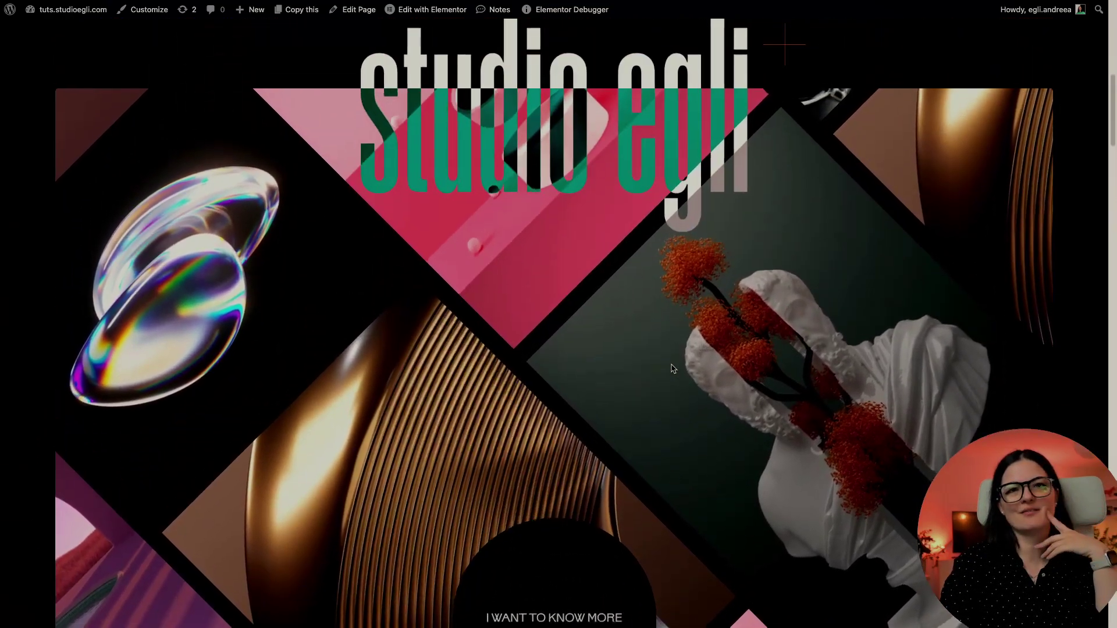
pyautogui.scroll(3, 672, 370)
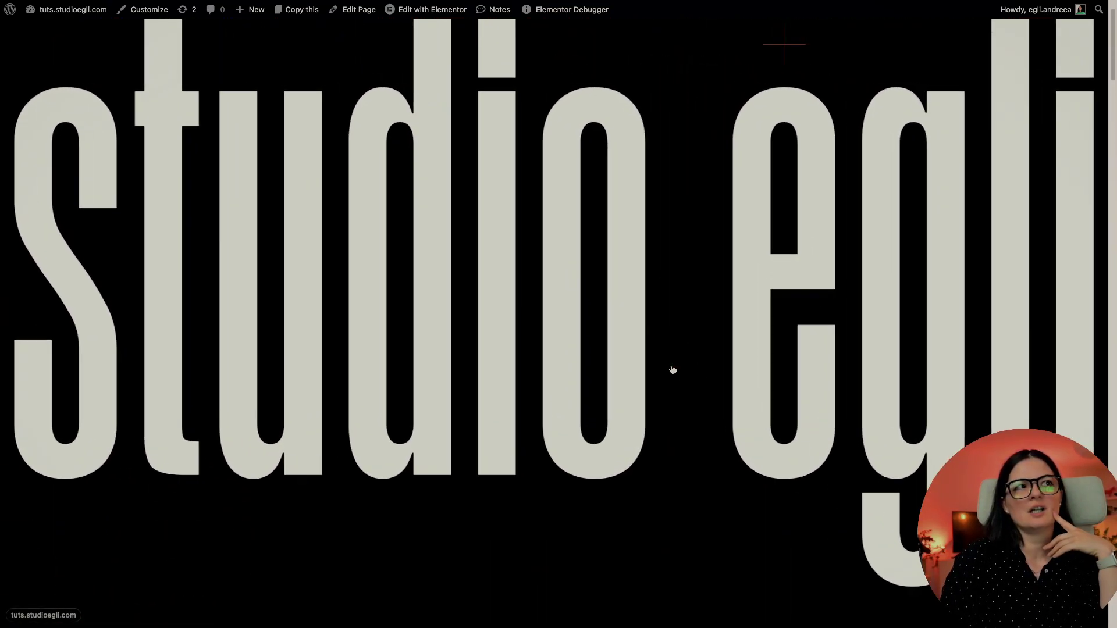